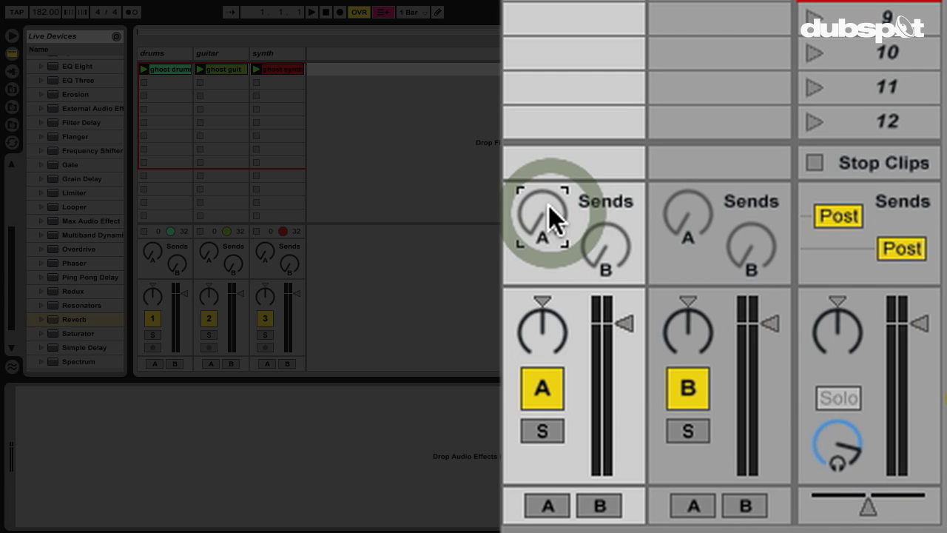
Inspect the send options for send B on return track A and send A on the synth track.
{"action": "left_click", "coordinate": [581, 246]}
{"action": "right_click", "coordinate": [596, 242]}
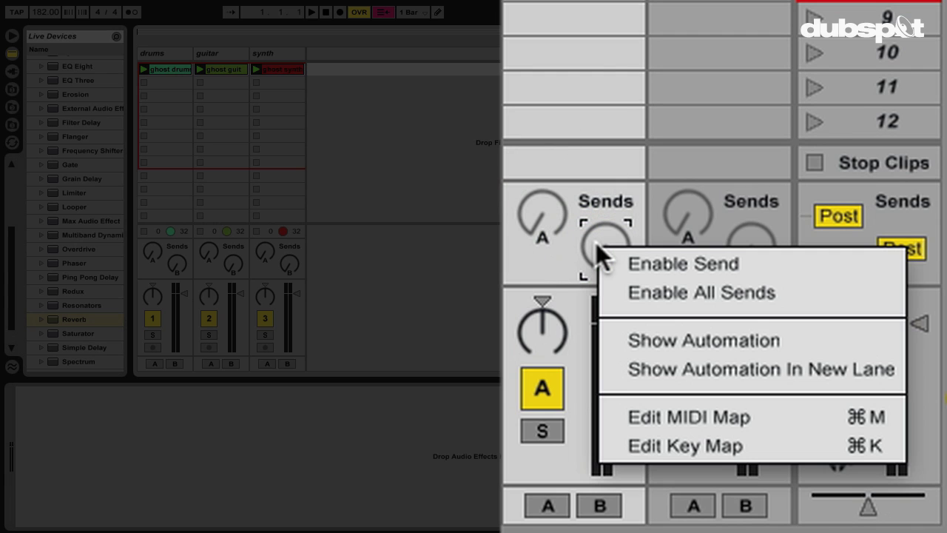
{"action": "left_click", "coordinate": [618, 286]}
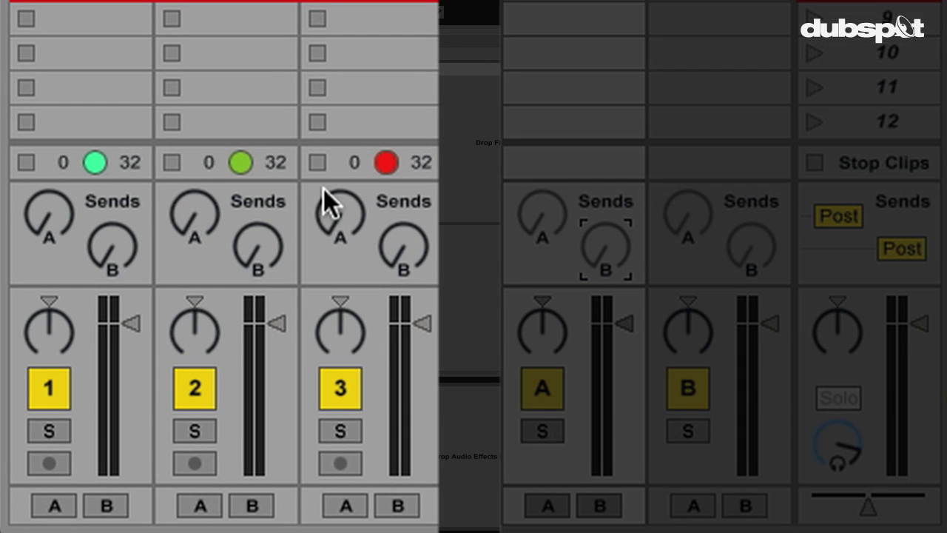
{"action": "right_click", "coordinate": [339, 212]}
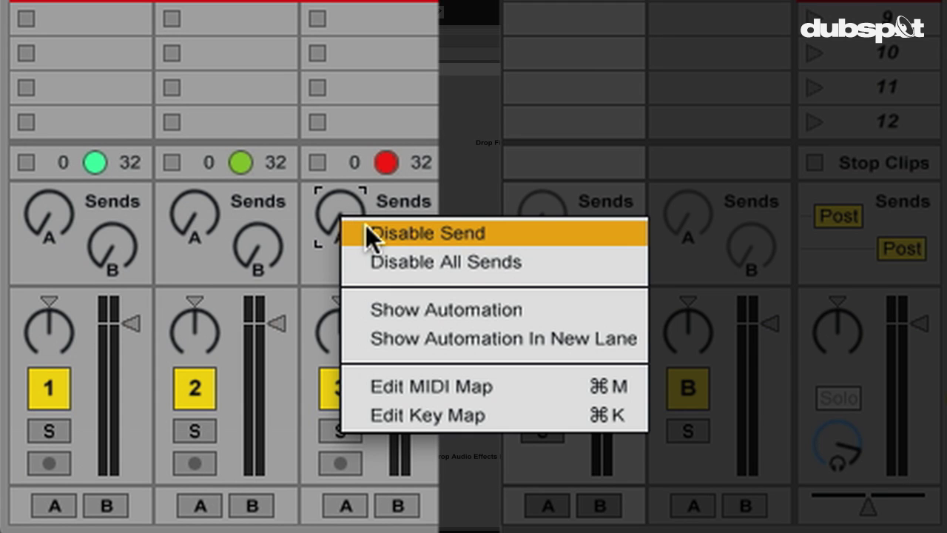
{"action": "left_click", "coordinate": [445, 244]}
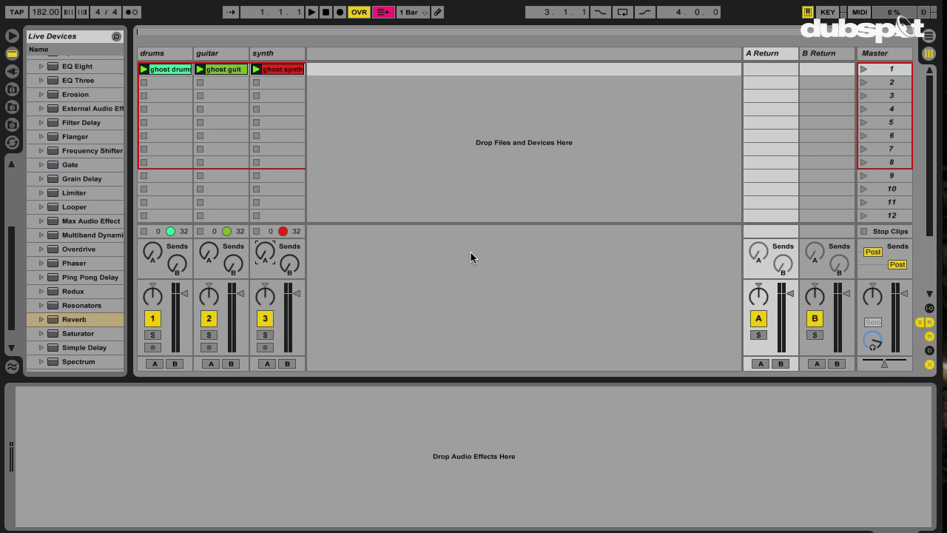
Launch scene 1 to hear the drums, guitar and synth clips without effects, and stop playback.
{"action": "left_click", "coordinate": [871, 70]}
{"action": "left_click", "coordinate": [864, 69]}
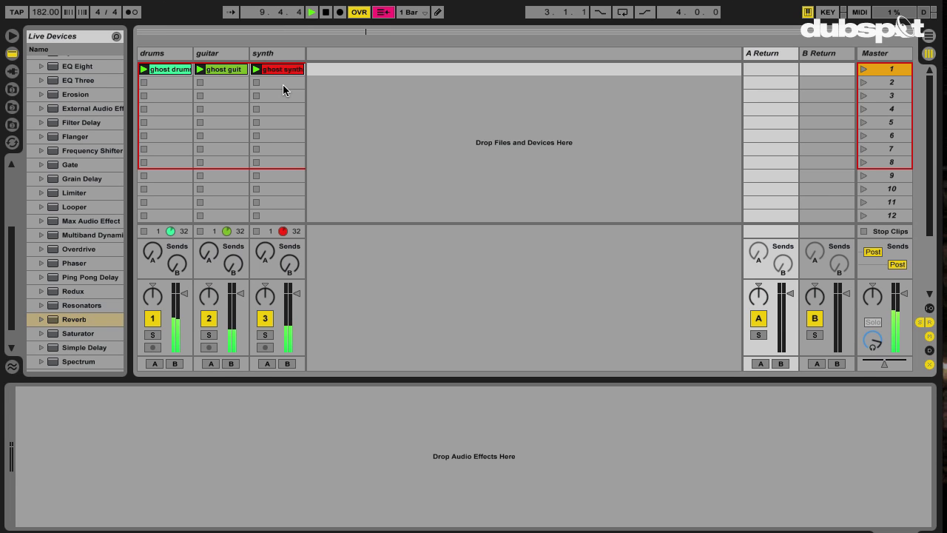
{"action": "key", "text": "space"}
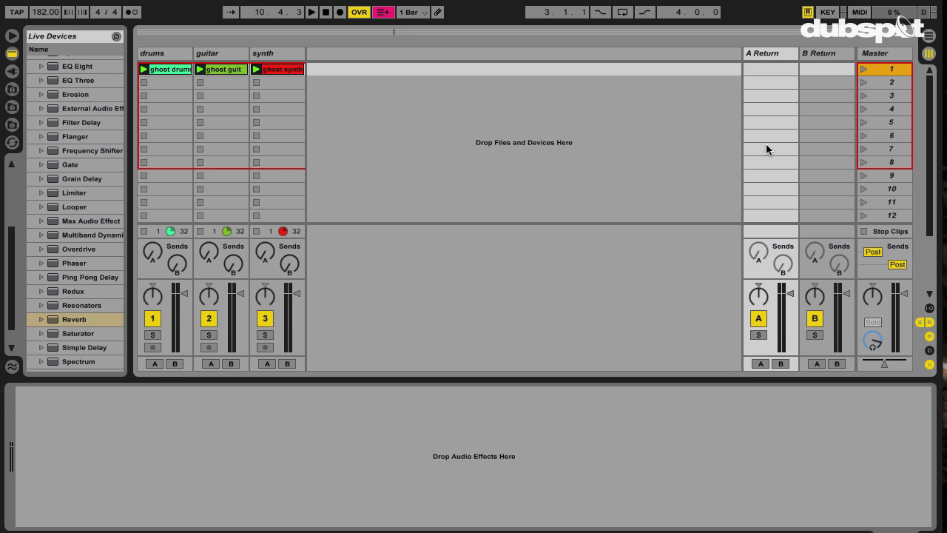
Add Reverb to return track A and start playback with the drums and synth tracks muted.
{"action": "left_click_drag", "start_coordinate": [53, 326], "coordinate": [767, 55]}
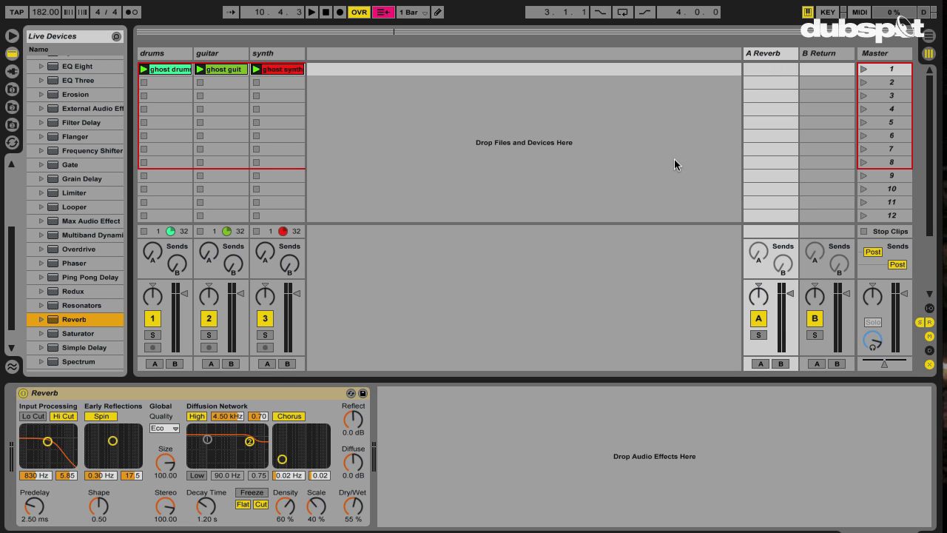
{"action": "key", "text": "space"}
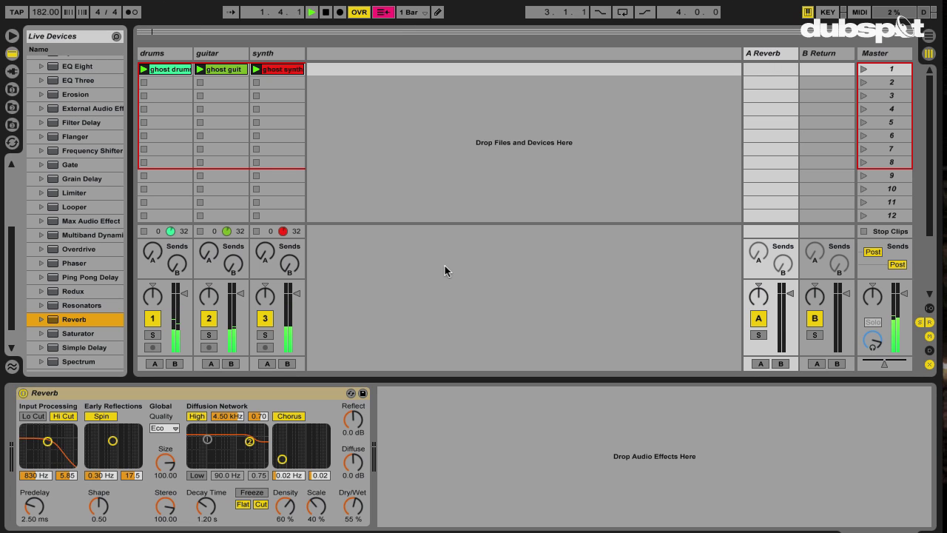
{"action": "left_click", "coordinate": [152, 318]}
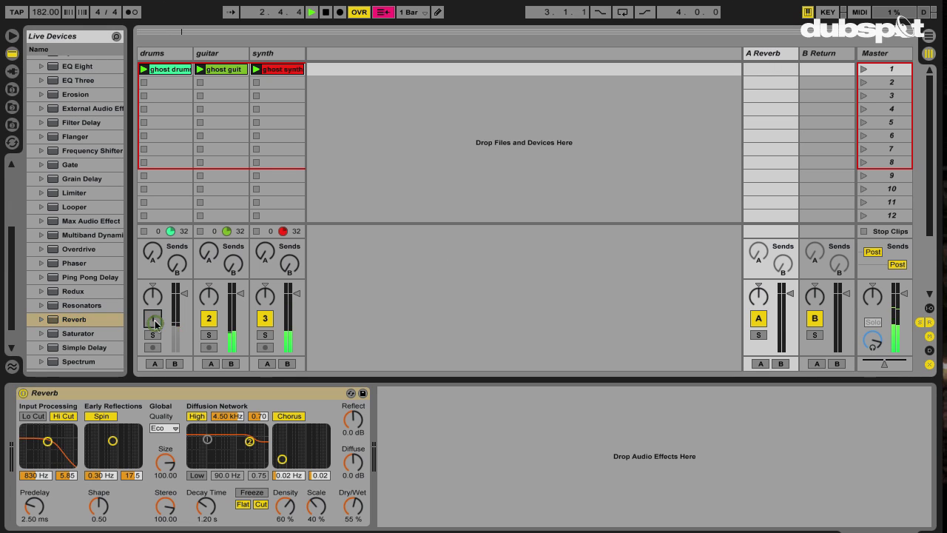
{"action": "left_click", "coordinate": [268, 321]}
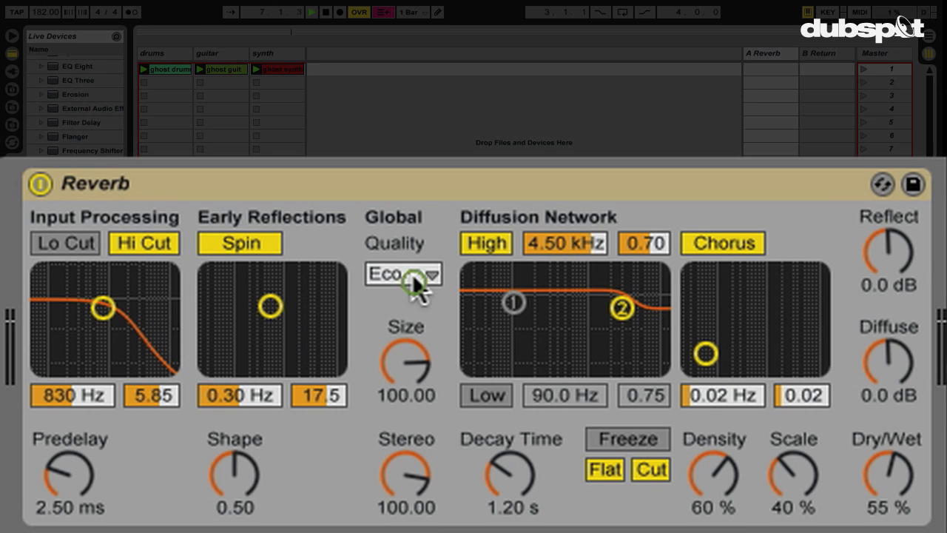
Set the Reverb's Quality to High and its Dry/Wet to 100 %.
{"action": "left_click", "coordinate": [416, 287]}
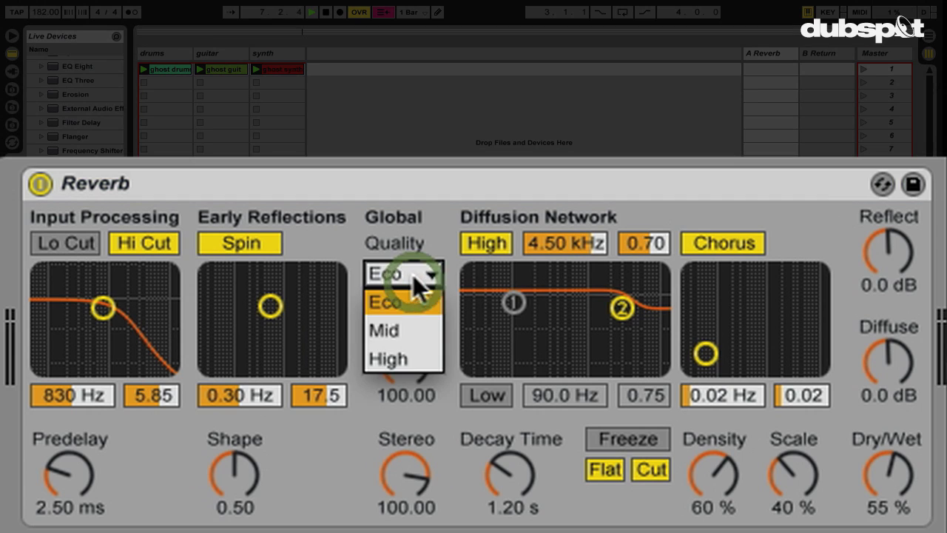
{"action": "left_click", "coordinate": [414, 361]}
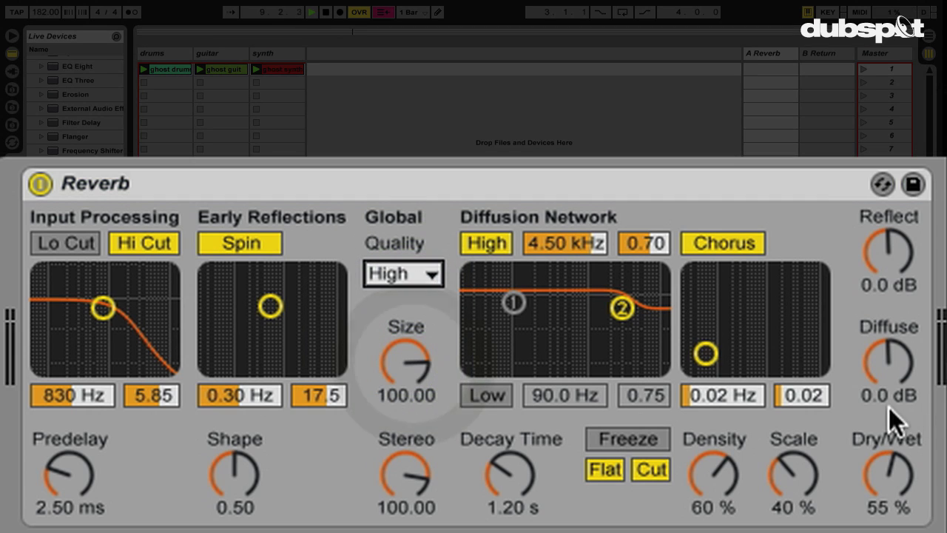
{"action": "left_click_drag", "start_coordinate": [892, 474], "coordinate": [892, 414]}
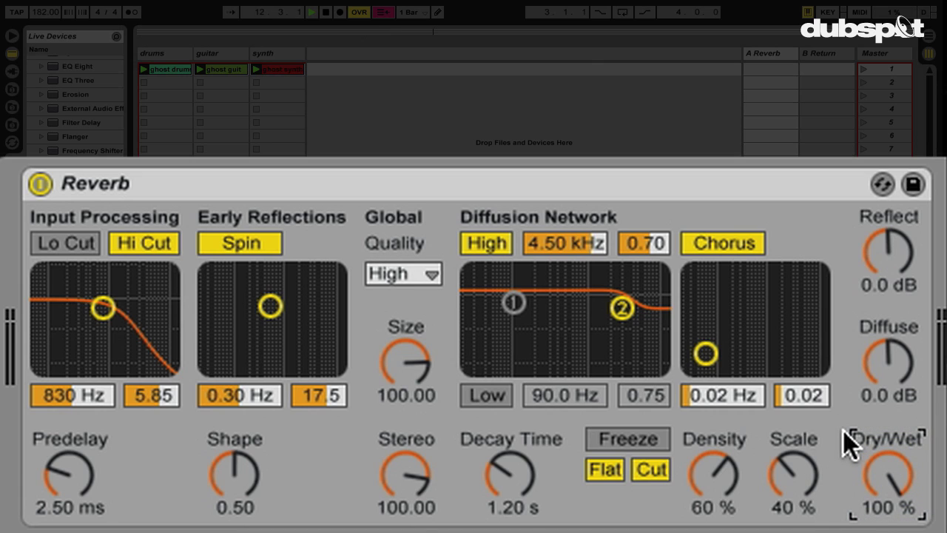
Set the Reverb's Stereo to 120 and Decay Time to 3.31 s, and enable Lo Cut with the input filter at 1.44 kHz.
{"action": "left_click_drag", "start_coordinate": [392, 474], "coordinate": [392, 451]}
{"action": "left_click_drag", "start_coordinate": [509, 474], "coordinate": [509, 438]}
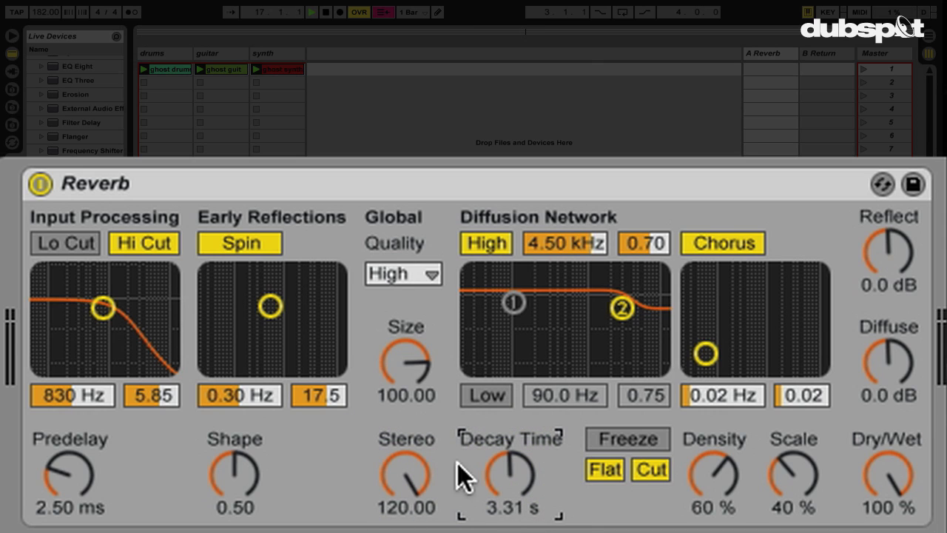
{"action": "left_click", "coordinate": [70, 248]}
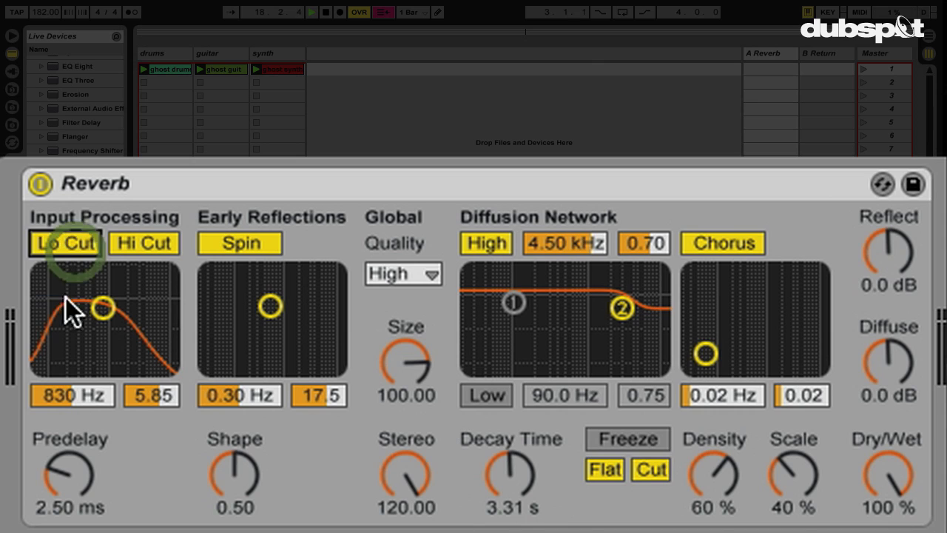
{"action": "mouse_move", "coordinate": [74, 402]}
{"action": "left_mouse_down"}
{"action": "mouse_move", "coordinate": [74, 379]}
{"action": "mouse_move", "coordinate": [77, 392]}
{"action": "left_mouse_up"}
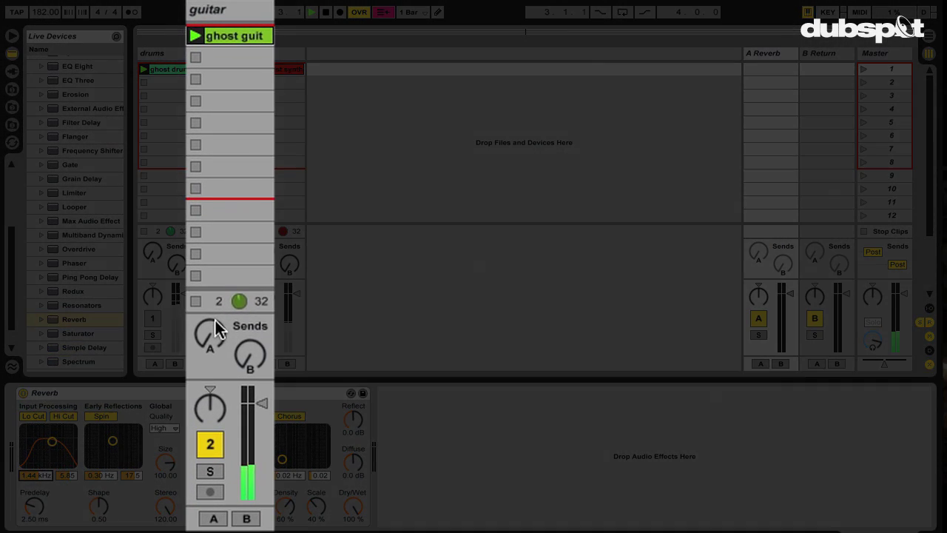
Turn the guitar track's send A up to maximum.
{"action": "left_click", "coordinate": [209, 252]}
{"action": "scroll", "coordinate": [208, 332], "scroll_direction": "up", "scroll_amount": 5}
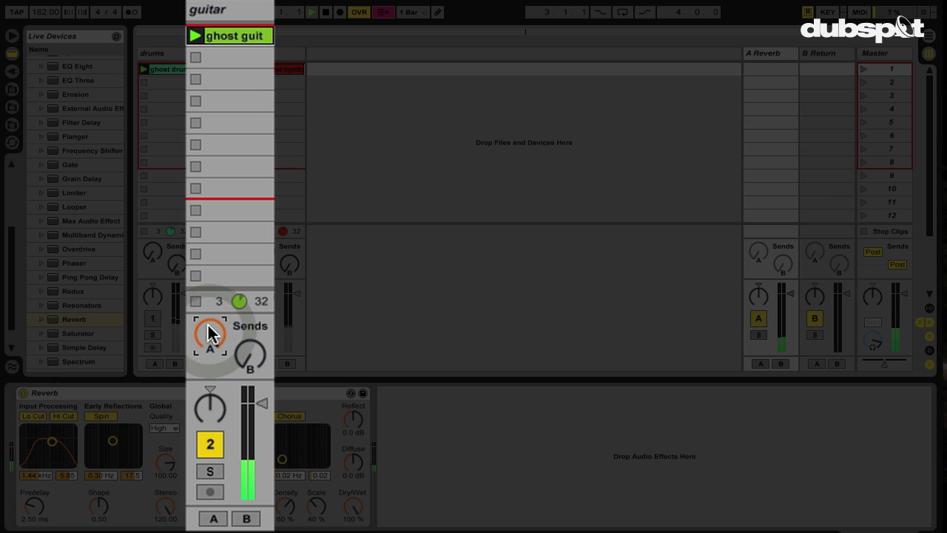
{"action": "scroll", "coordinate": [208, 331], "scroll_direction": "up", "scroll_amount": 5}
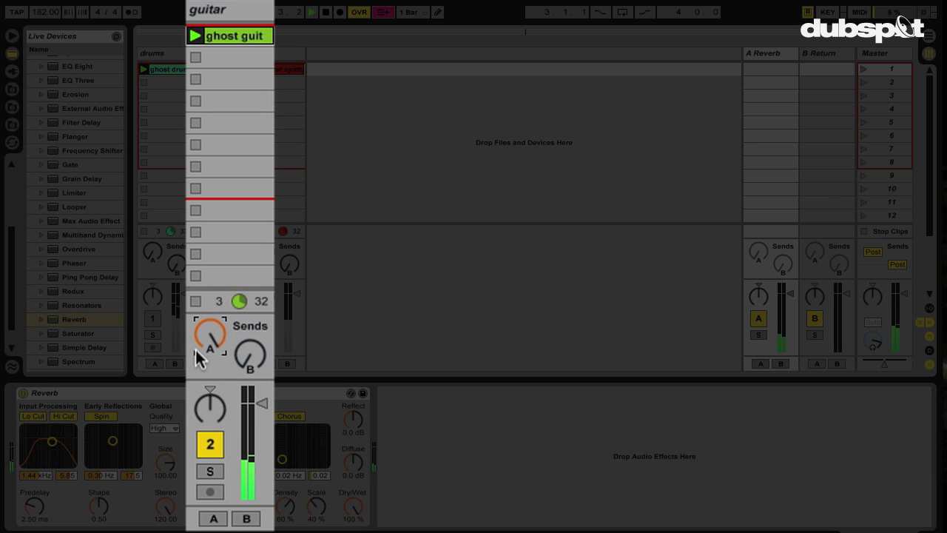
Mute and unmute the guitar track twice to listen to the reverb tail on its own.
{"action": "left_click", "coordinate": [210, 445]}
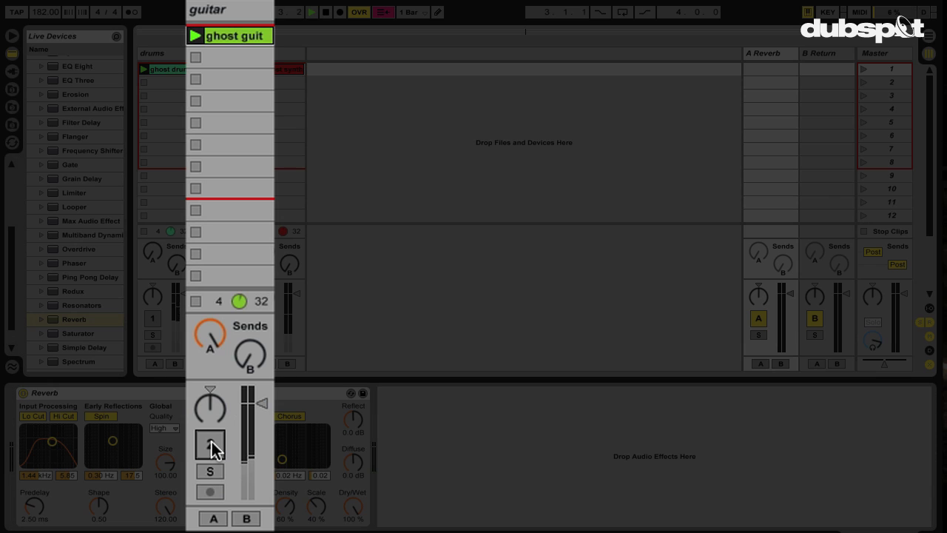
{"action": "left_click", "coordinate": [211, 446]}
{"action": "left_click", "coordinate": [211, 446]}
{"action": "left_click", "coordinate": [211, 445]}
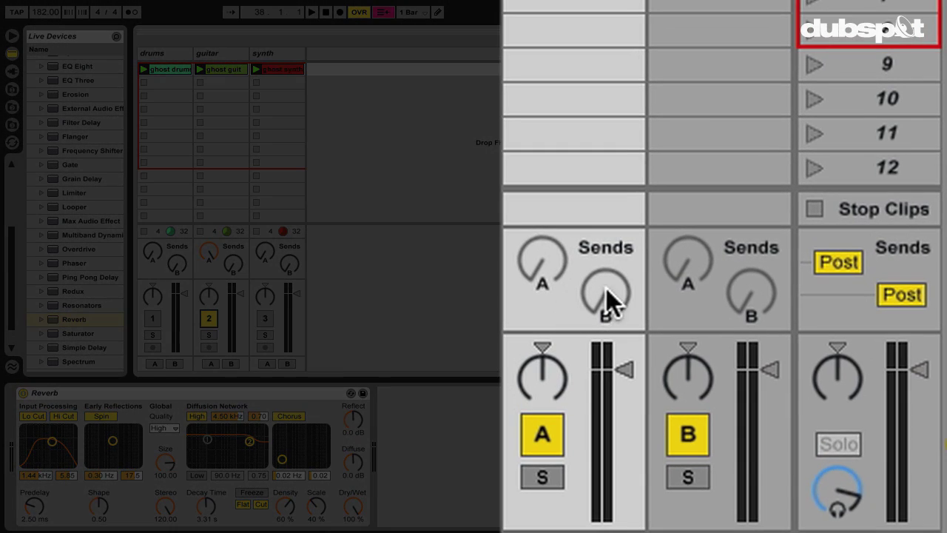
Enable send B on return track A and reset the stopped transport to 1.1.1.
{"action": "right_click", "coordinate": [607, 287]}
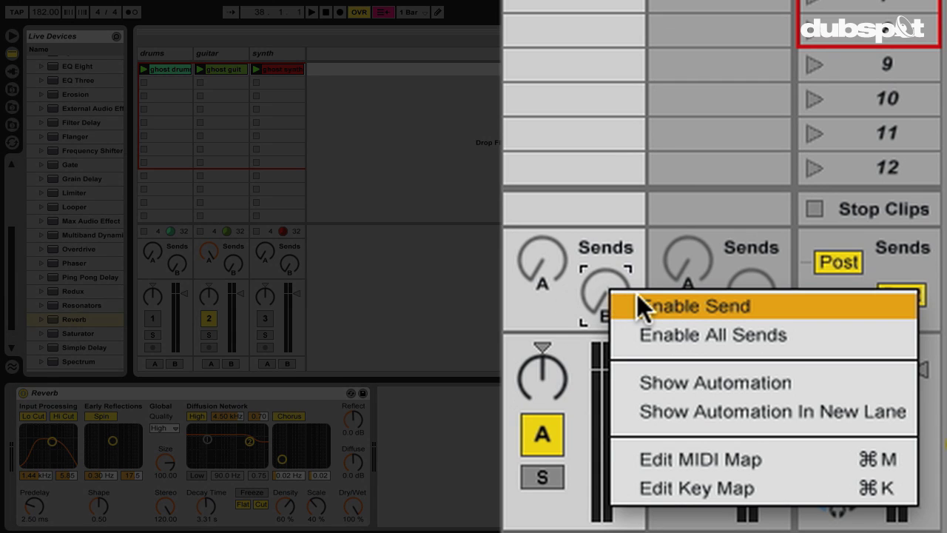
{"action": "left_click", "coordinate": [637, 296]}
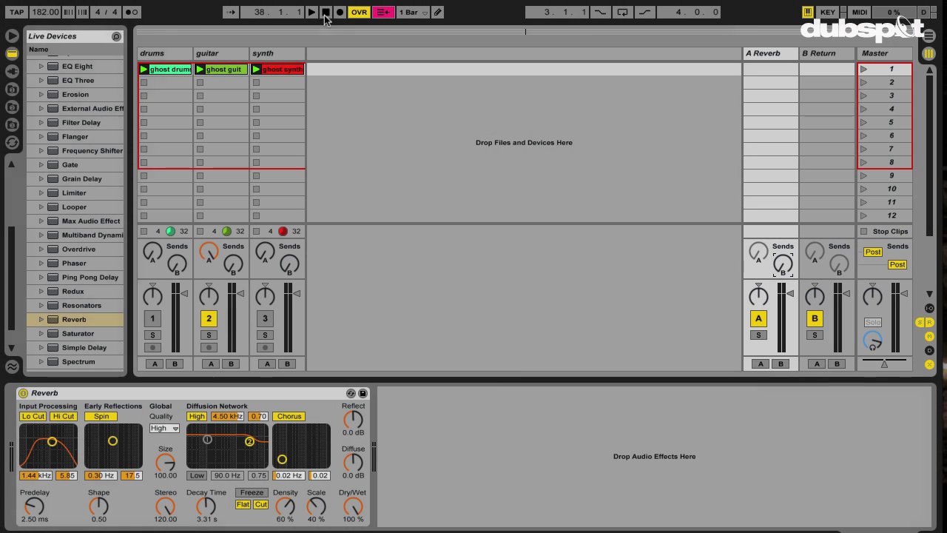
{"action": "double_click", "coordinate": [326, 12]}
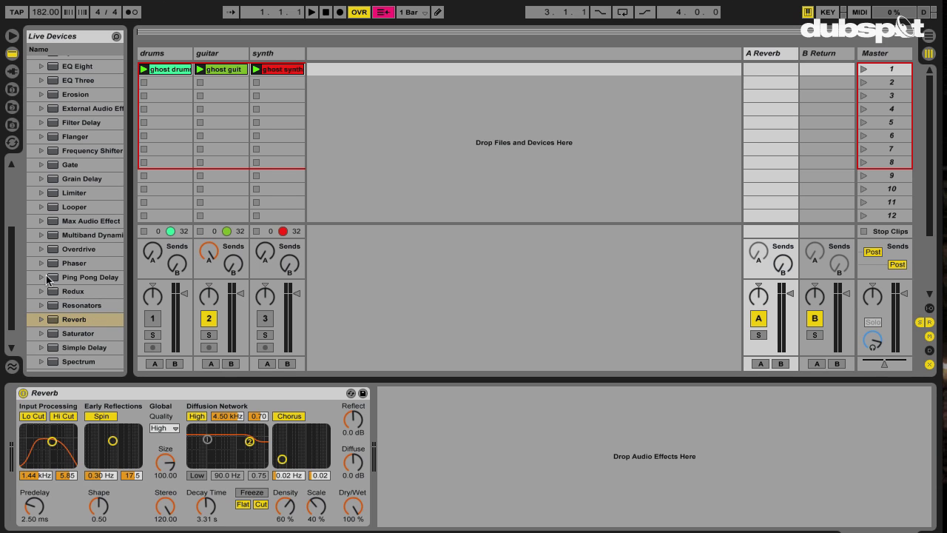
Add Ping Pong Delay to return track B with Dry/Wet at 100 %, Repitch mode and the filter at 1.19 kHz.
{"action": "left_click_drag", "start_coordinate": [57, 281], "coordinate": [815, 54]}
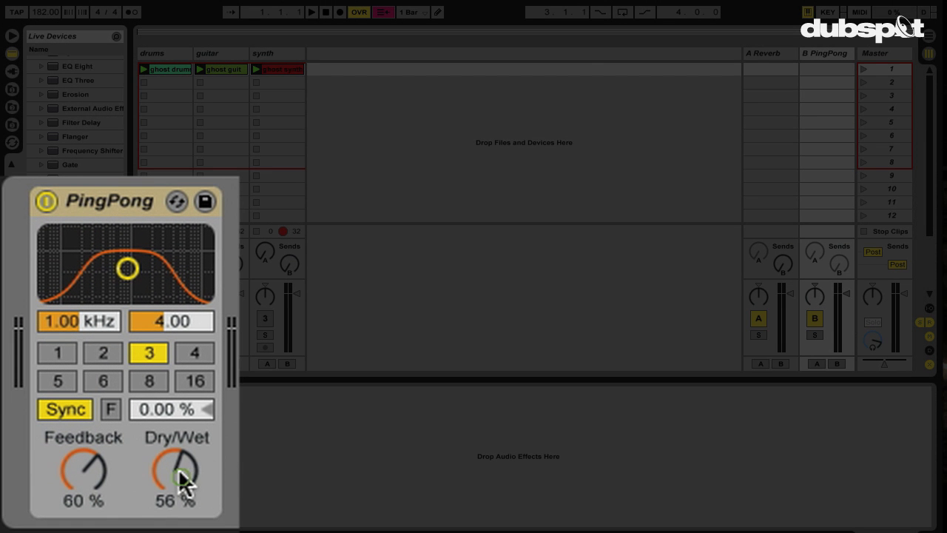
{"action": "left_click_drag", "start_coordinate": [180, 481], "coordinate": [177, 469]}
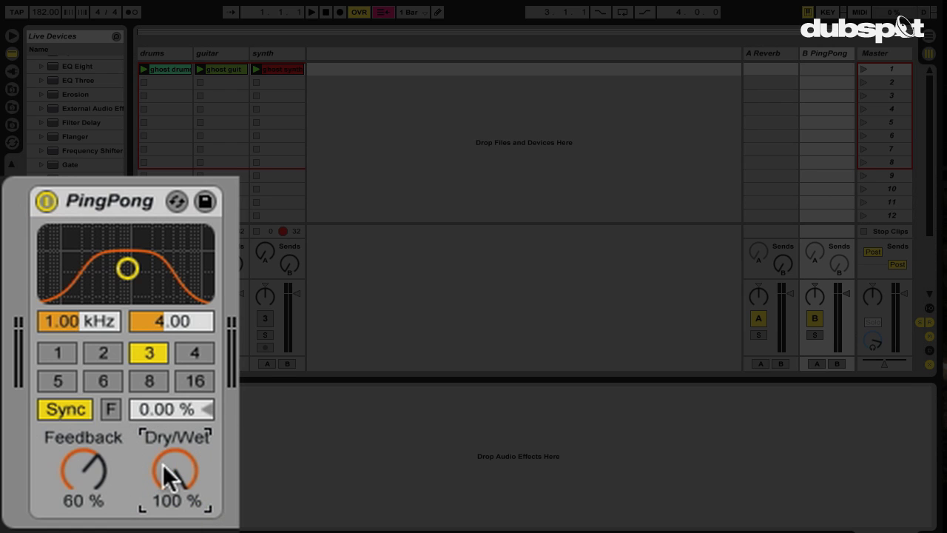
{"action": "right_click", "coordinate": [112, 200]}
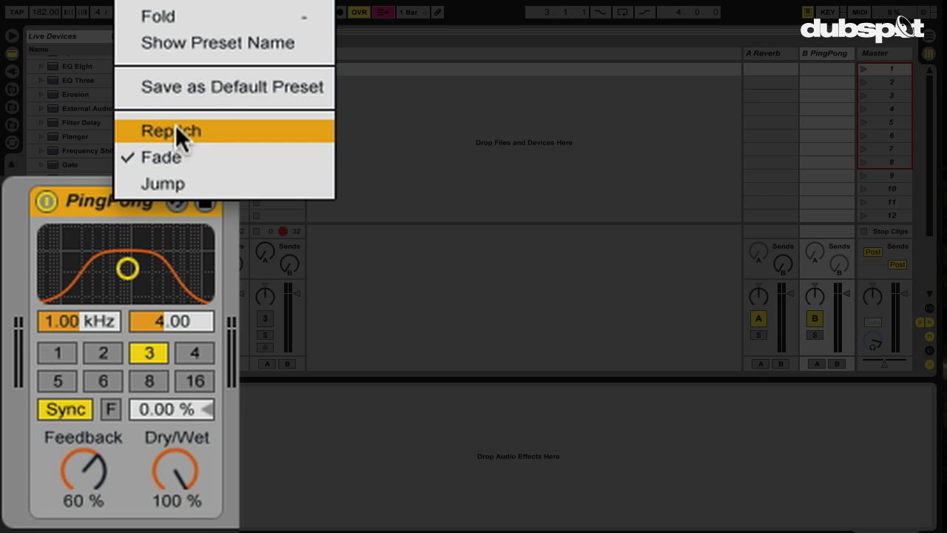
{"action": "left_click", "coordinate": [151, 134]}
{"action": "left_click_drag", "start_coordinate": [71, 317], "coordinate": [74, 299]}
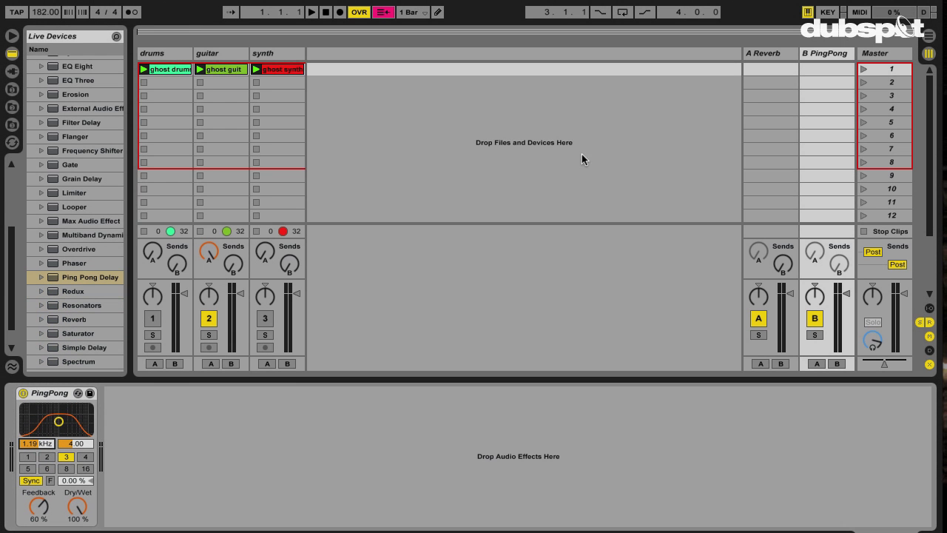
Review the effects on return tracks A and B, ending on return A's Reverb.
{"action": "left_click", "coordinate": [761, 54]}
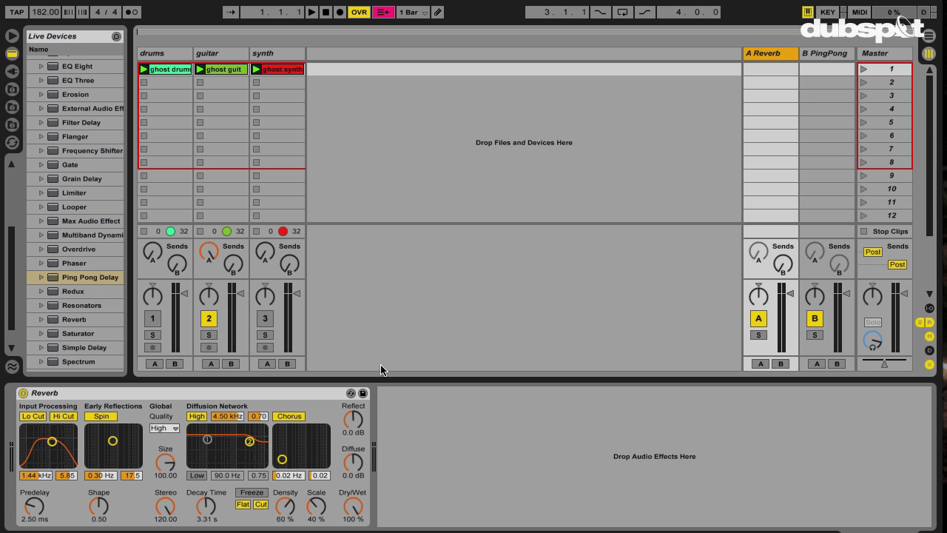
{"action": "left_click", "coordinate": [823, 62]}
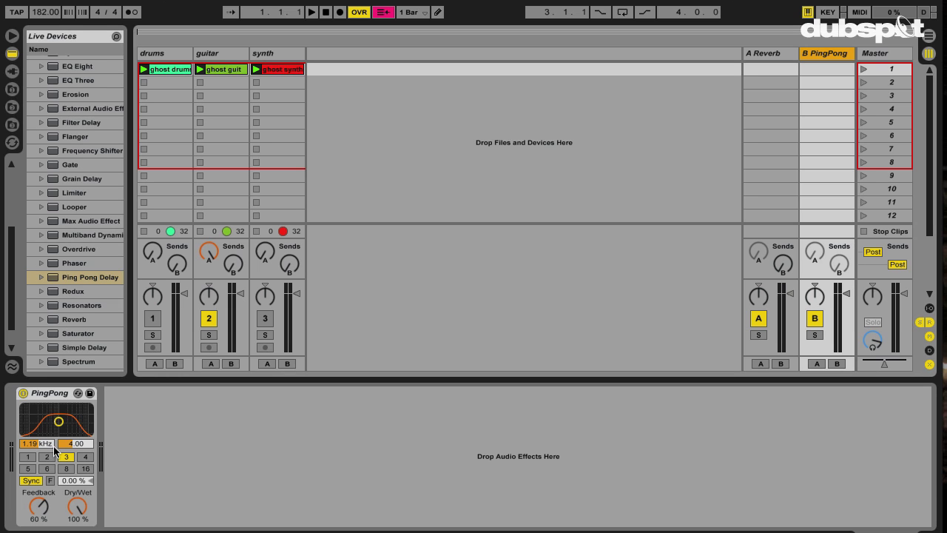
{"action": "left_click", "coordinate": [775, 56]}
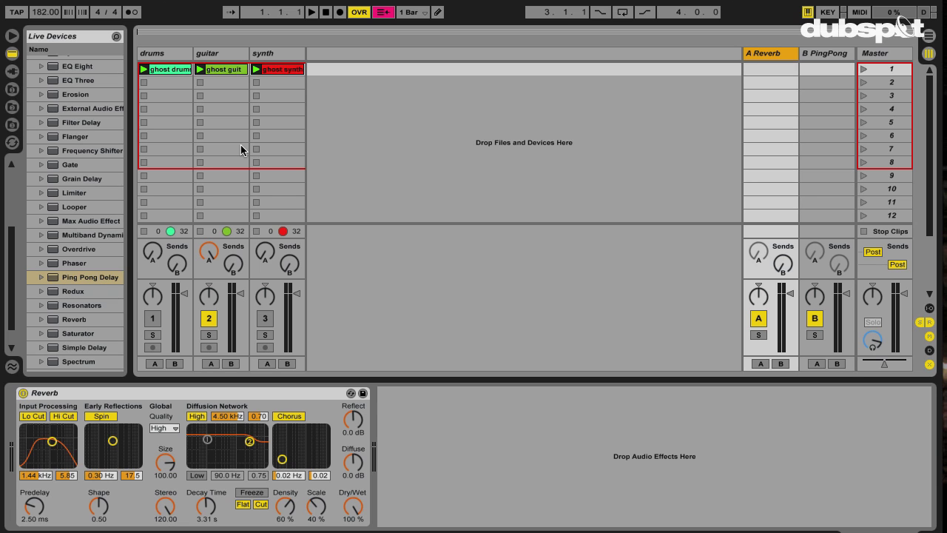
During playback, set the Reverb's Decay Time to 7.15 s and briefly mute the guitar track to hear the tail.
{"action": "key", "text": "space"}
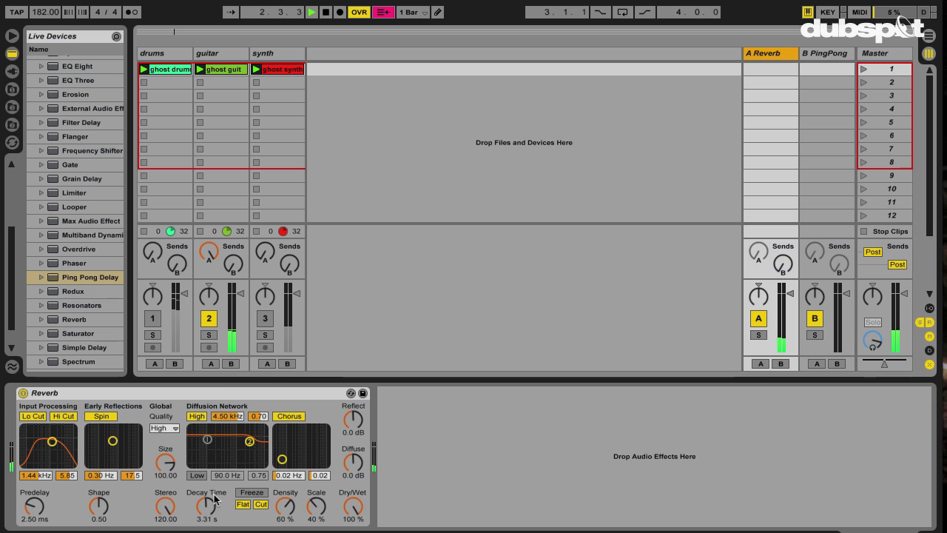
{"action": "left_click_drag", "start_coordinate": [207, 506], "coordinate": [206, 500]}
{"action": "left_click", "coordinate": [209, 318]}
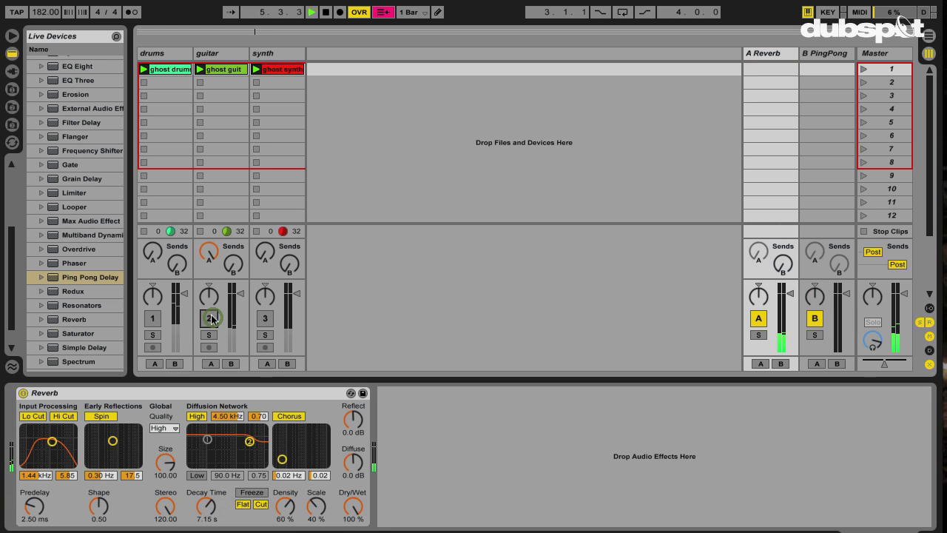
{"action": "left_click", "coordinate": [210, 318]}
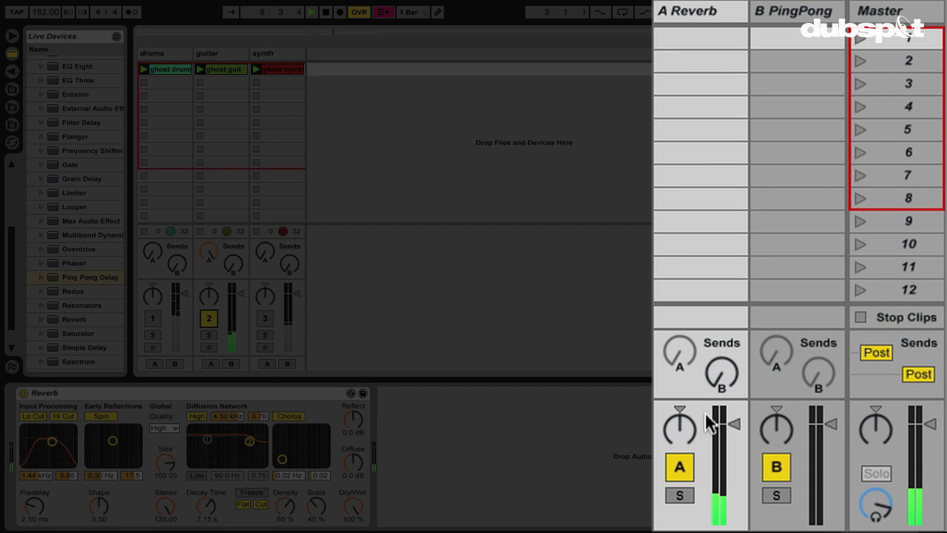
Turn send B on return track A up to maximum to feed the reverb into the ping pong delay.
{"action": "right_click", "coordinate": [730, 372]}
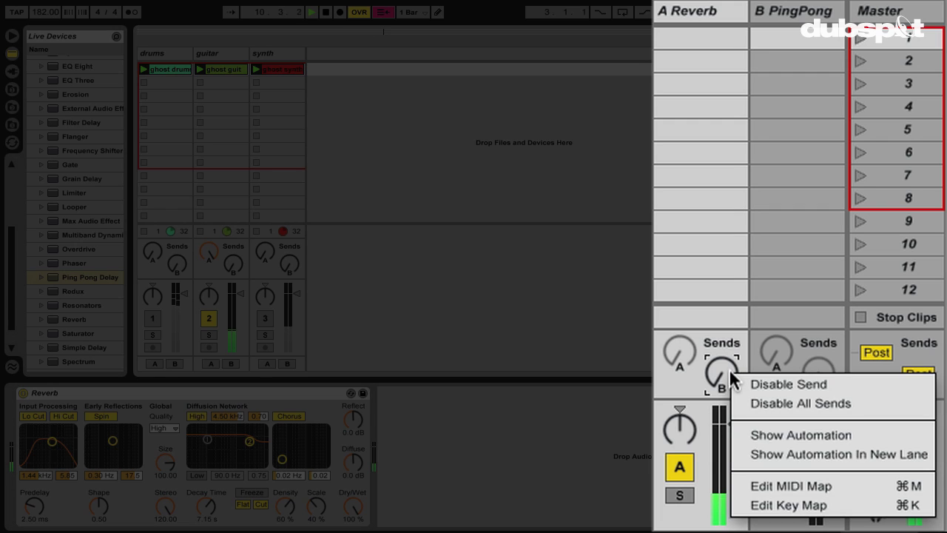
{"action": "left_click", "coordinate": [659, 386]}
{"action": "mouse_move", "coordinate": [721, 375]}
{"action": "left_mouse_down"}
{"action": "mouse_move", "coordinate": [721, 340]}
{"action": "mouse_move", "coordinate": [721, 366]}
{"action": "left_mouse_up"}
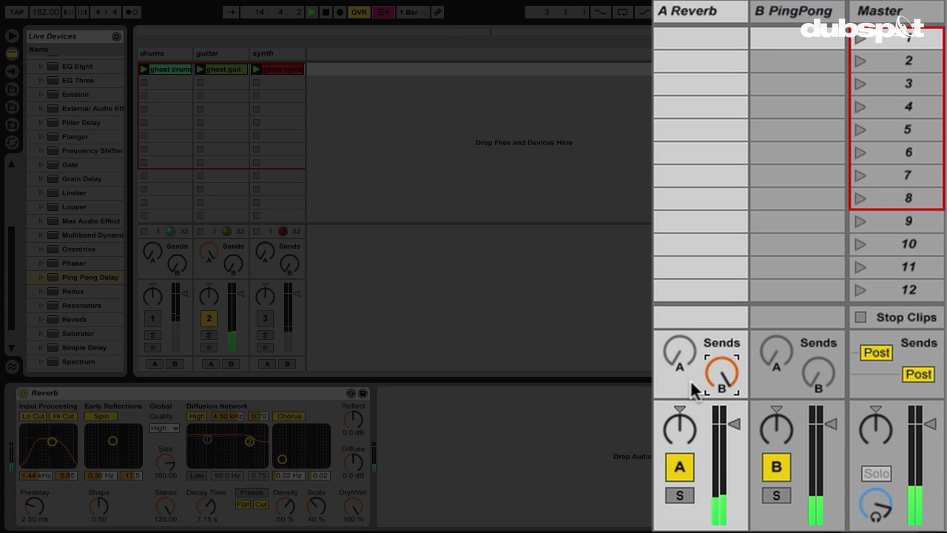
Set the Ping Pong Delay's filter on return track B to 2.38 kHz with a bandwidth of 3.02.
{"action": "left_click", "coordinate": [786, 20]}
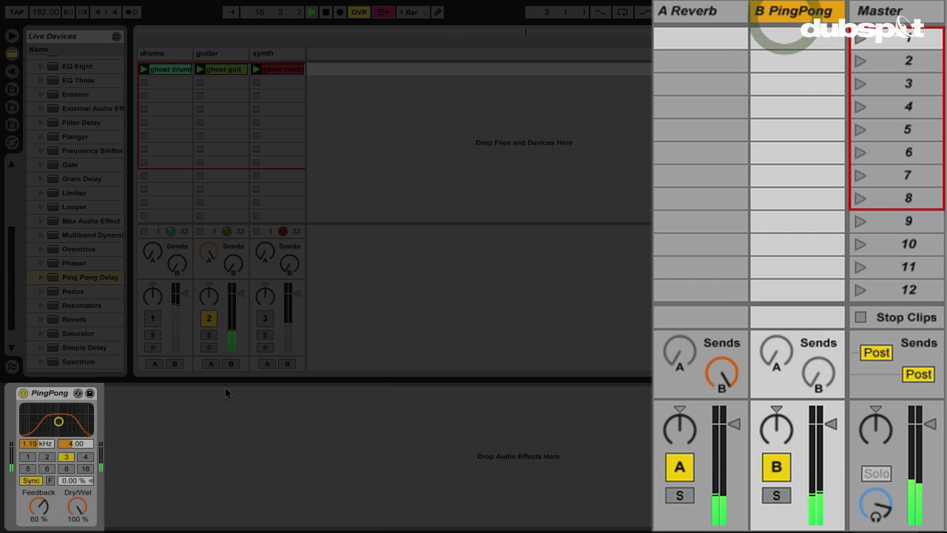
{"action": "mouse_move", "coordinate": [88, 305]}
{"action": "left_mouse_down"}
{"action": "mouse_move", "coordinate": [84, 314]}
{"action": "mouse_move", "coordinate": [86, 296]}
{"action": "left_mouse_up"}
{"action": "left_click_drag", "start_coordinate": [181, 310], "coordinate": [207, 378]}
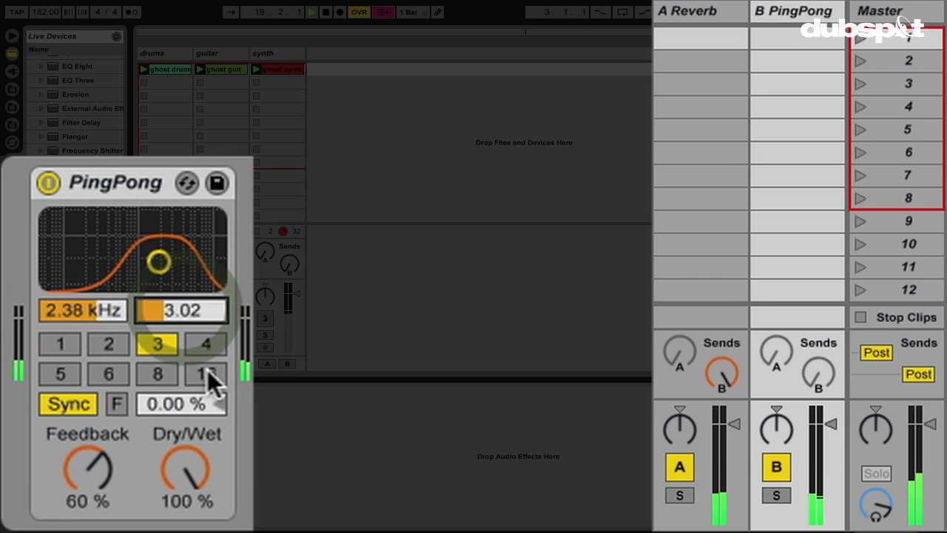
Audition the Ping Pong Delay's beat divisions 8, 16, 2, 8 and 3 during playback, ending on 6.
{"action": "left_click", "coordinate": [153, 375]}
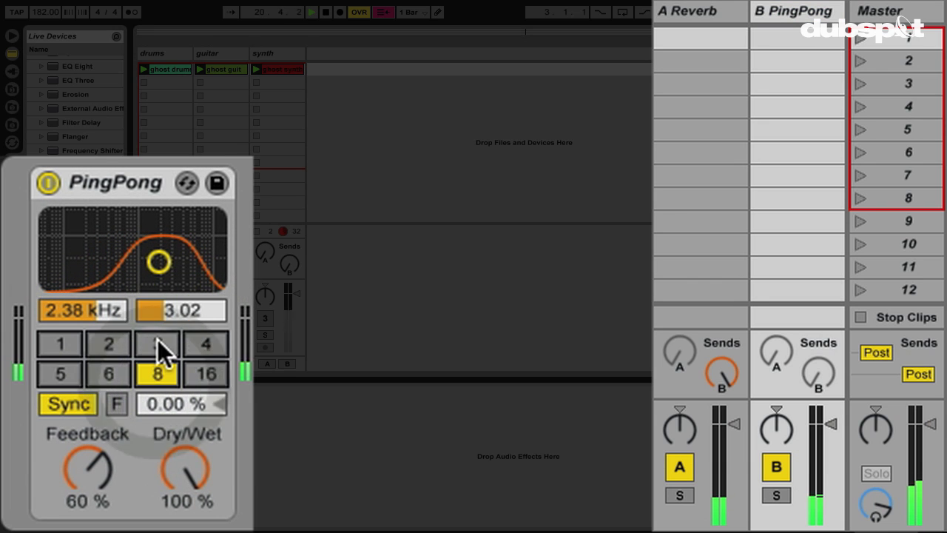
{"action": "left_click", "coordinate": [204, 374]}
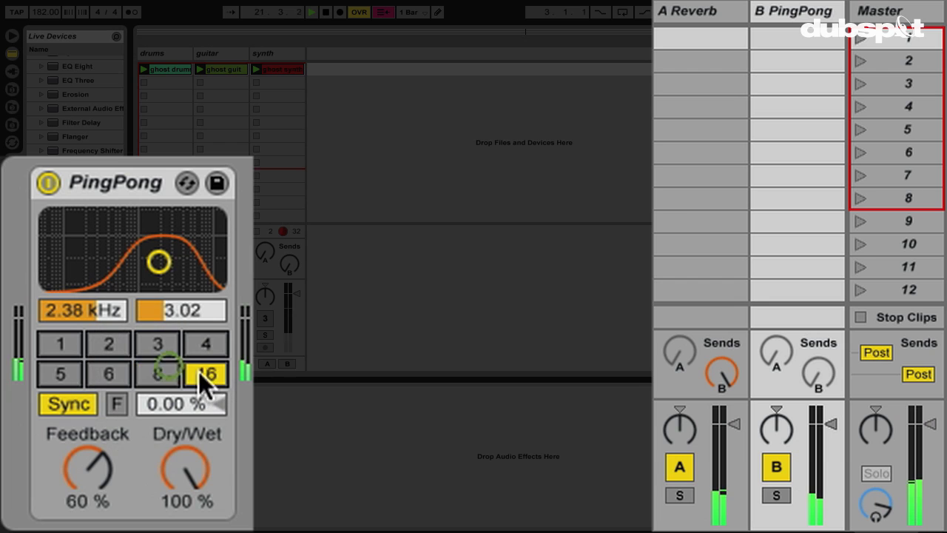
{"action": "left_click", "coordinate": [108, 342]}
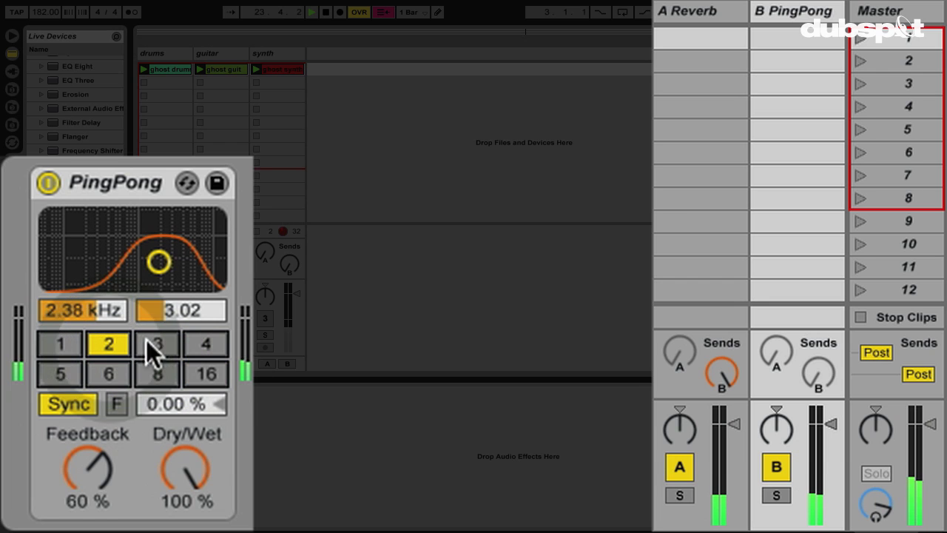
{"action": "left_click", "coordinate": [150, 376]}
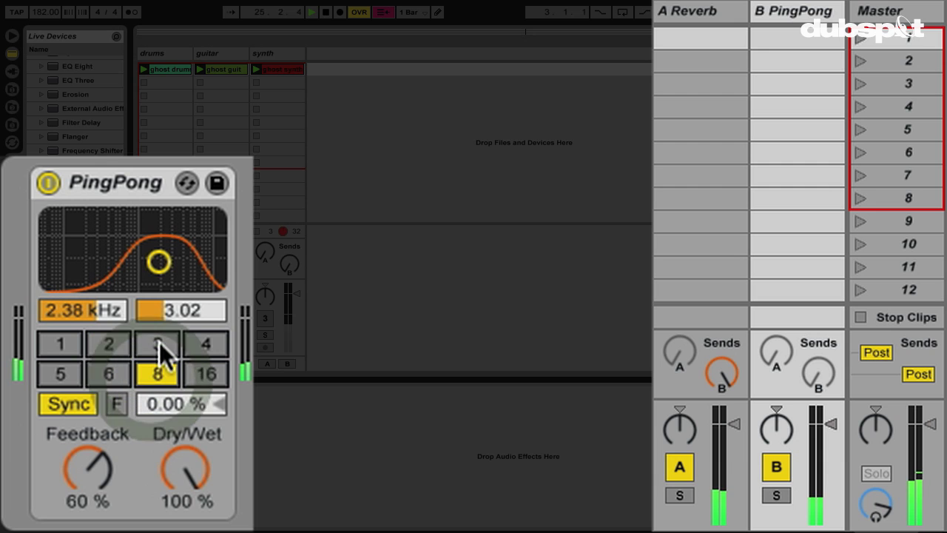
{"action": "left_click", "coordinate": [159, 341]}
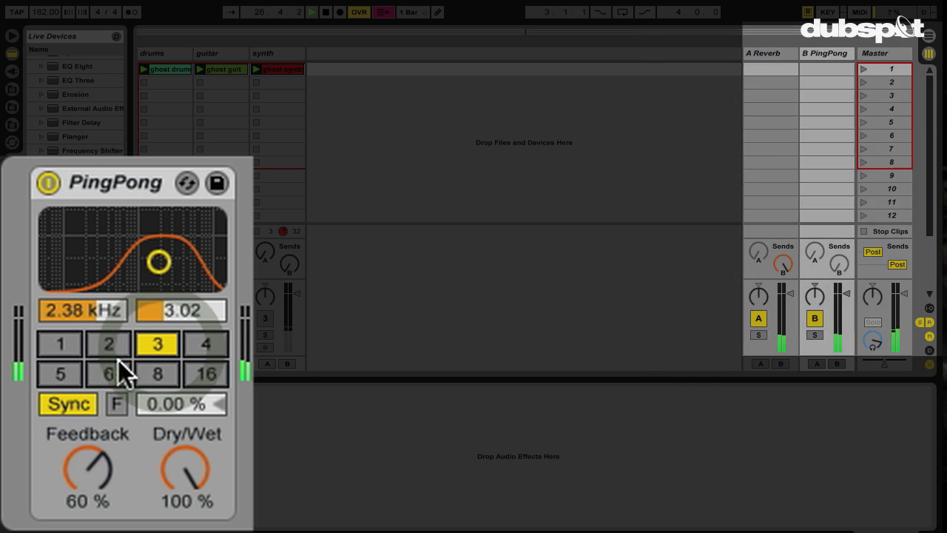
{"action": "left_click", "coordinate": [111, 368]}
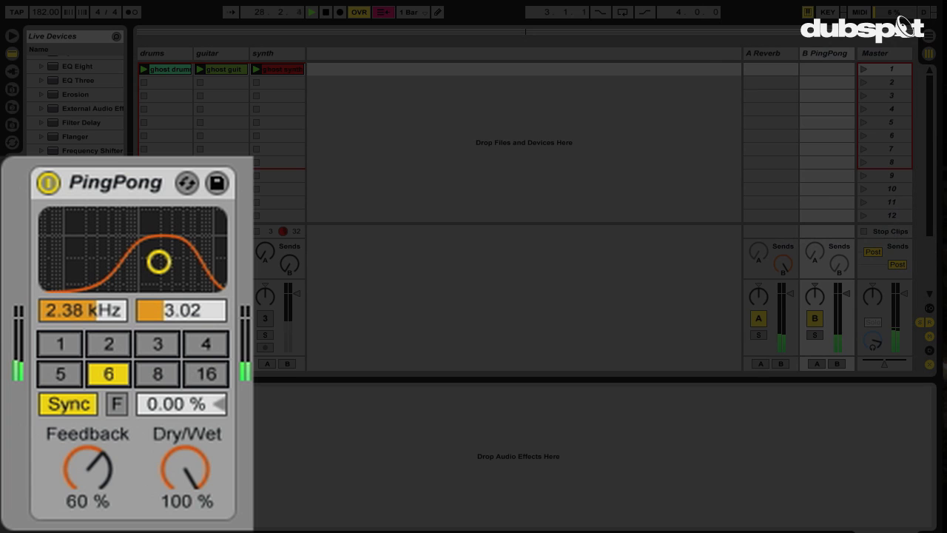
Review the Reverb settings on return A, ending on the Ping Pong Delay of return B.
{"action": "left_click", "coordinate": [763, 52]}
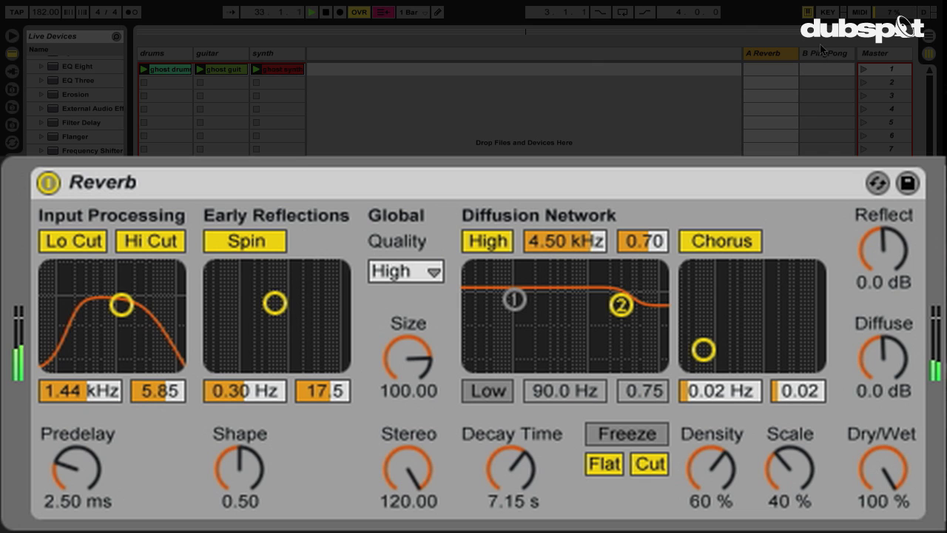
{"action": "left_click", "coordinate": [776, 58]}
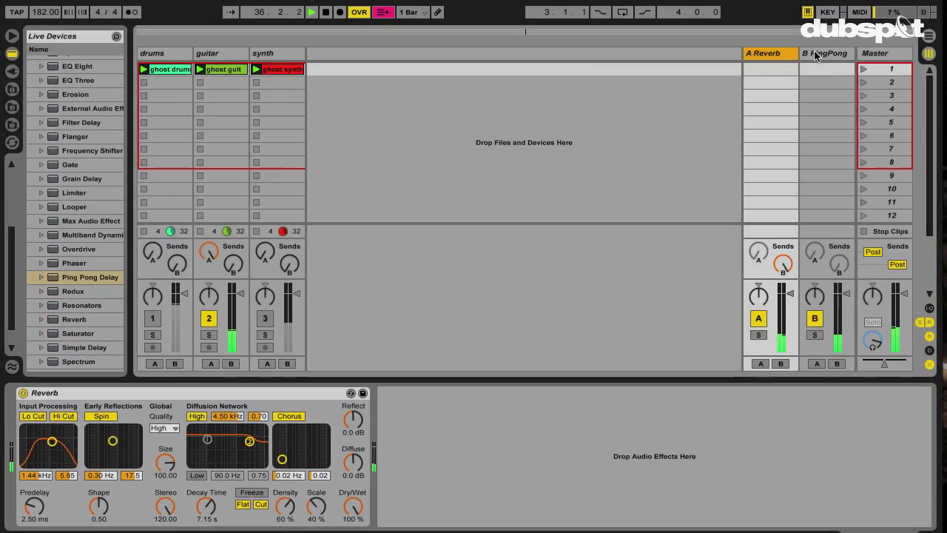
{"action": "left_click", "coordinate": [816, 57]}
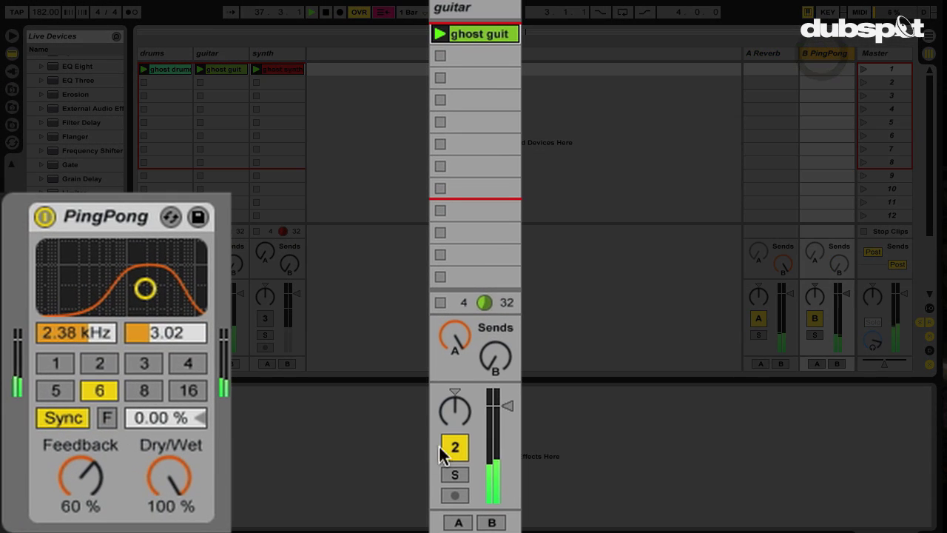
Mute the guitar track and switch the Ping Pong Delay's beat division to 8 and finally 2.
{"action": "left_click", "coordinate": [454, 447]}
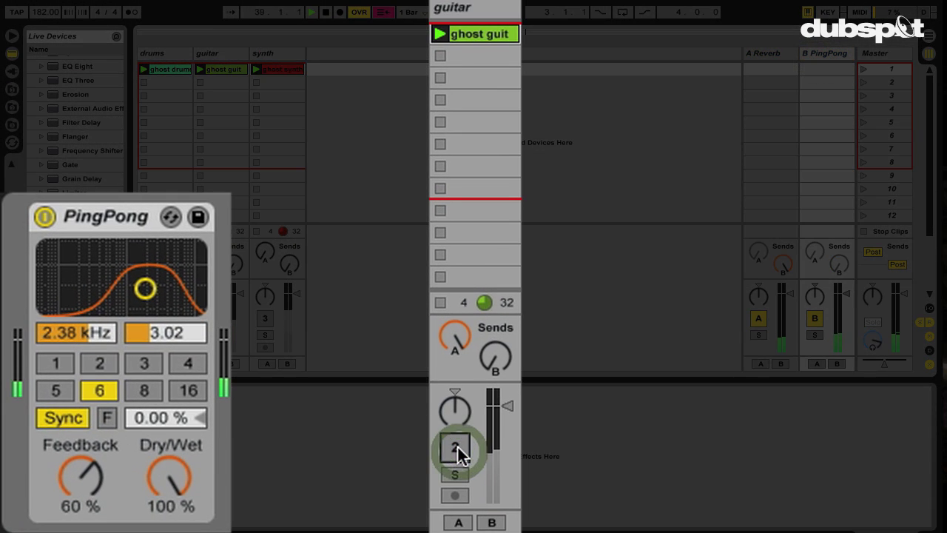
{"action": "left_click", "coordinate": [137, 388]}
{"action": "left_click", "coordinate": [99, 363]}
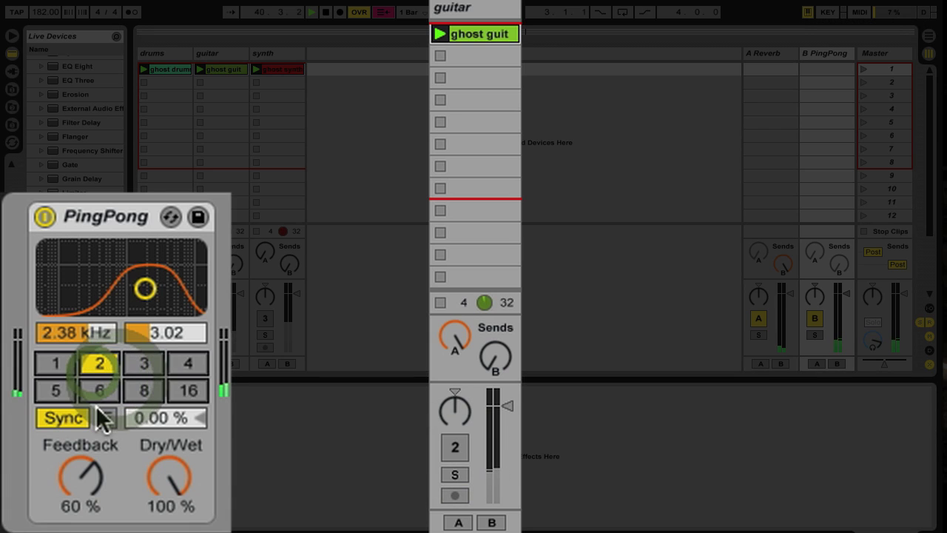
Freeze the Ping Pong Delay to hear the held repeats, release the freeze and unmute the guitar track.
{"action": "left_click", "coordinate": [107, 418]}
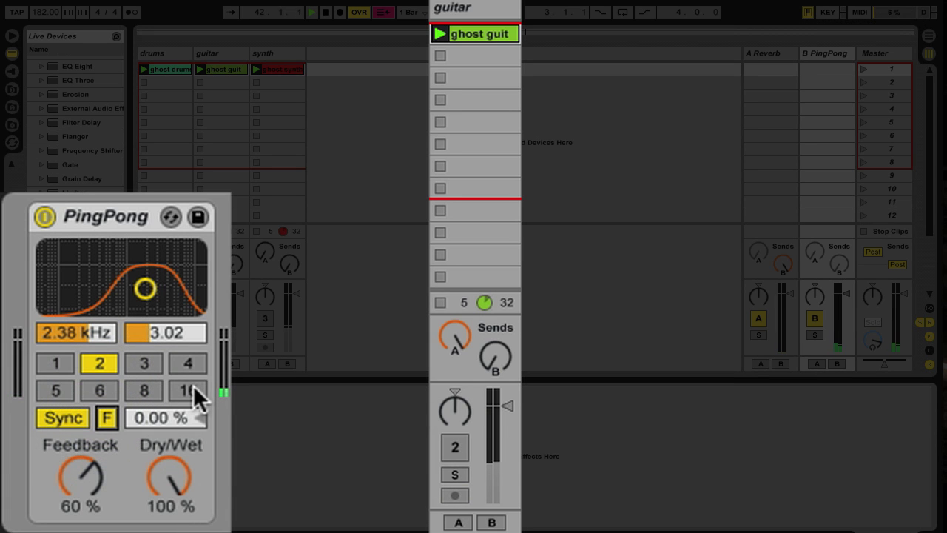
{"action": "left_click", "coordinate": [104, 415]}
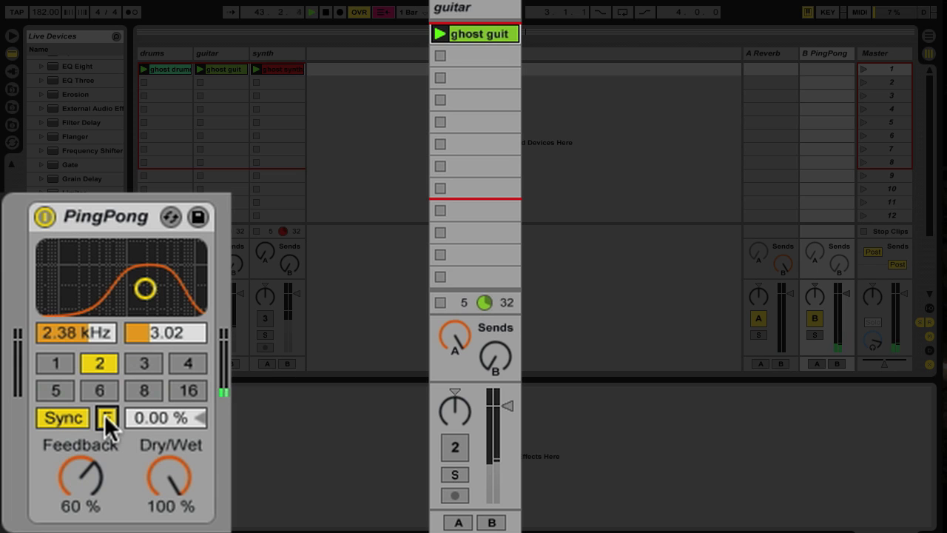
{"action": "left_click", "coordinate": [104, 414]}
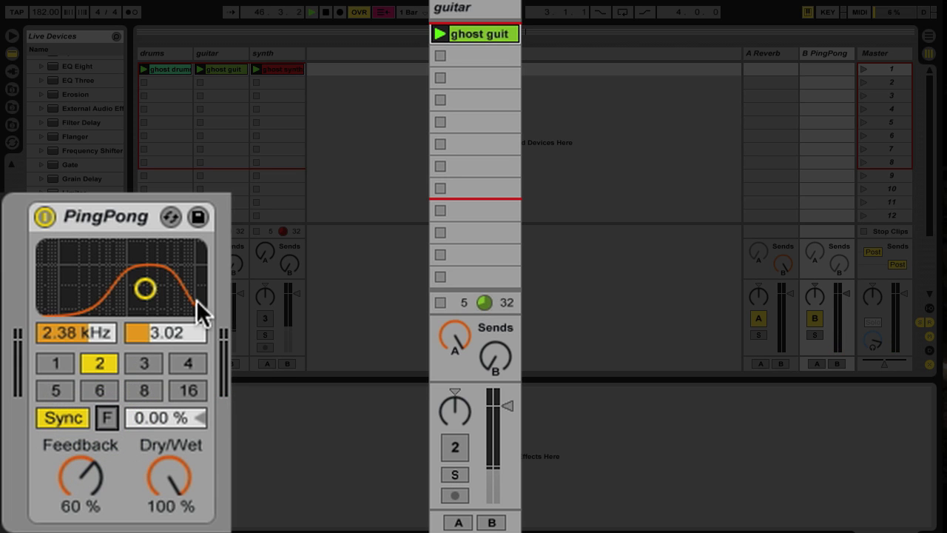
{"action": "left_click", "coordinate": [449, 436]}
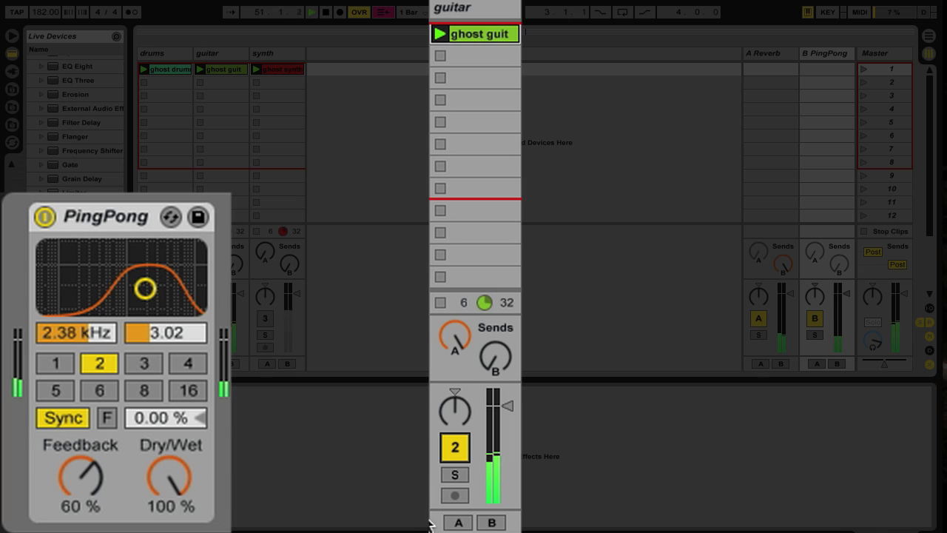
Mute the guitar track and freeze the Ping Pong Delay at a beat division of 16.
{"action": "left_click", "coordinate": [454, 447]}
{"action": "left_click", "coordinate": [187, 395]}
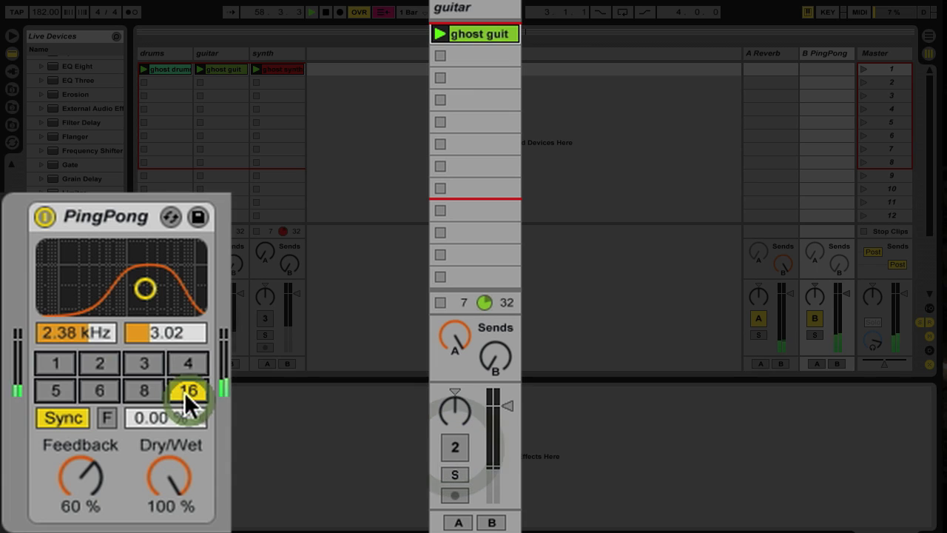
{"action": "left_click", "coordinate": [107, 417]}
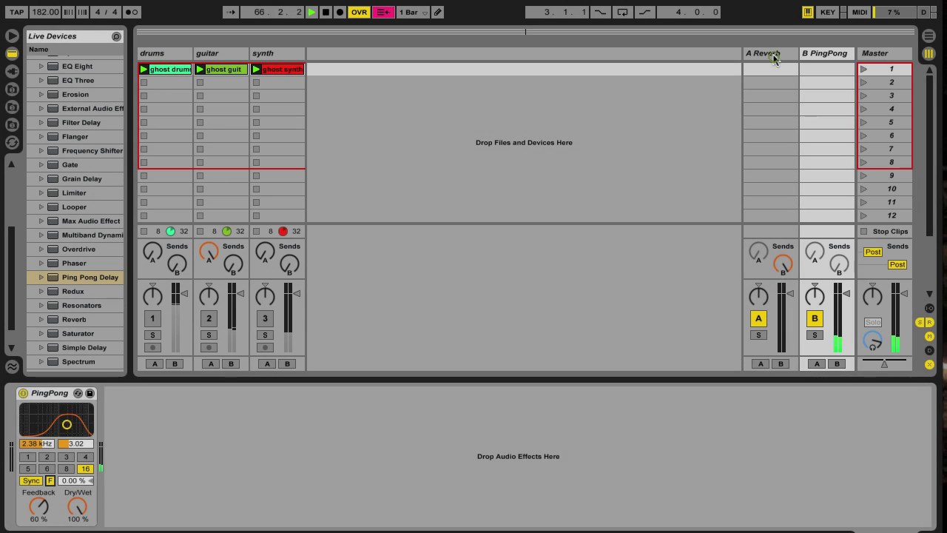
Turn send B on return track A down to minimum so the reverb stops feeding the frozen delay.
{"action": "left_click", "coordinate": [771, 54]}
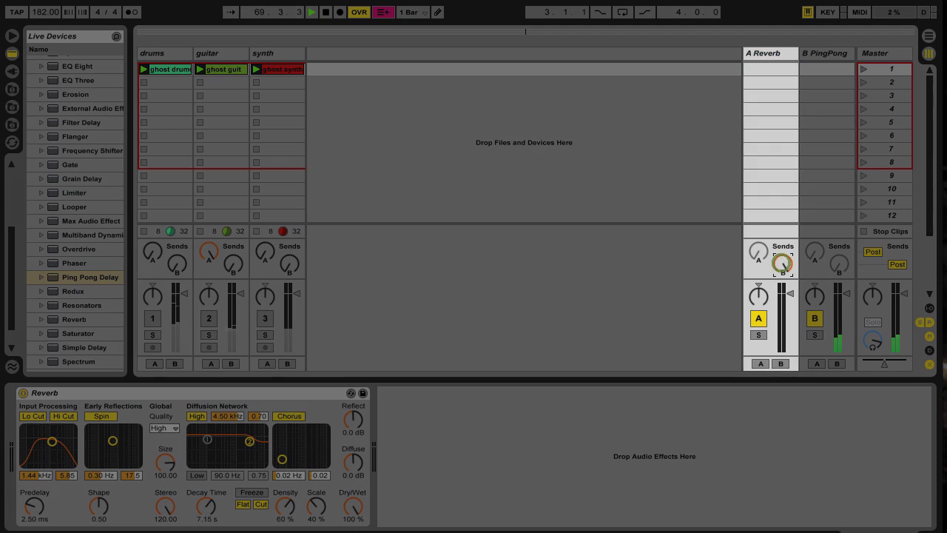
{"action": "left_click", "coordinate": [786, 266]}
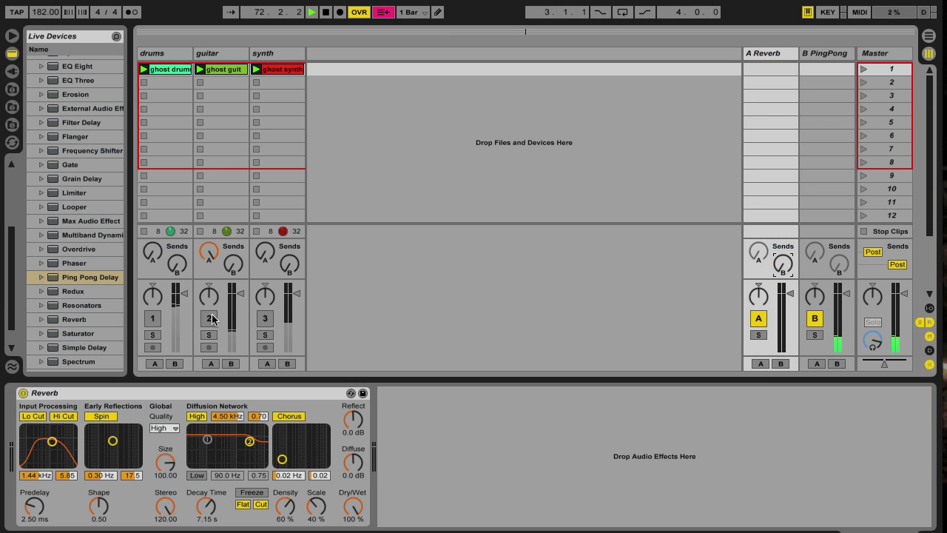
Unmute the synth, drums and guitar tracks and set the Reverb's Decay Time to 2.89 s.
{"action": "left_click", "coordinate": [266, 319]}
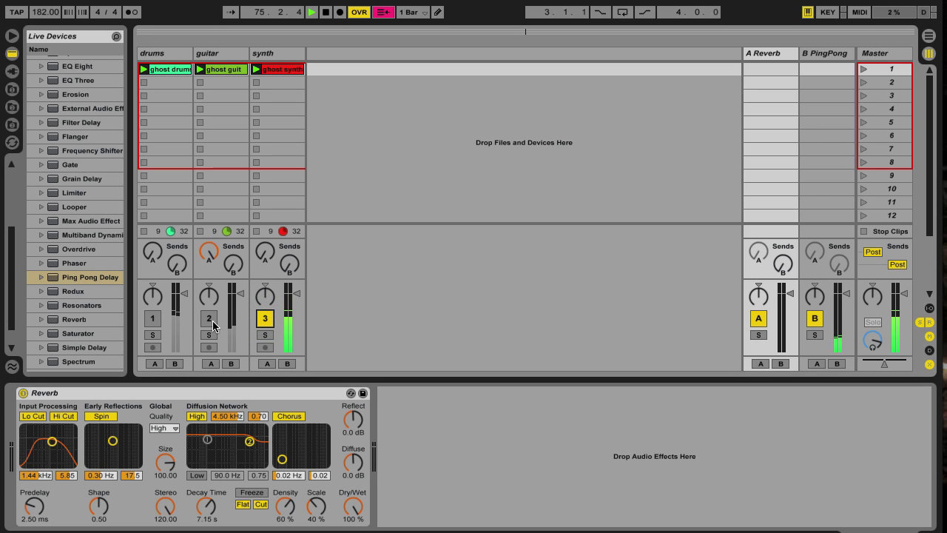
{"action": "left_click", "coordinate": [153, 322]}
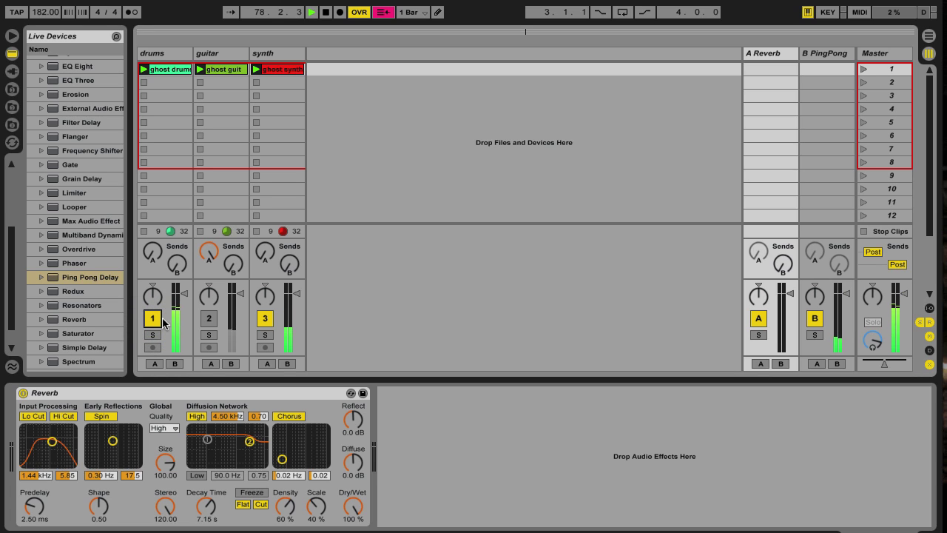
{"action": "left_click", "coordinate": [208, 320]}
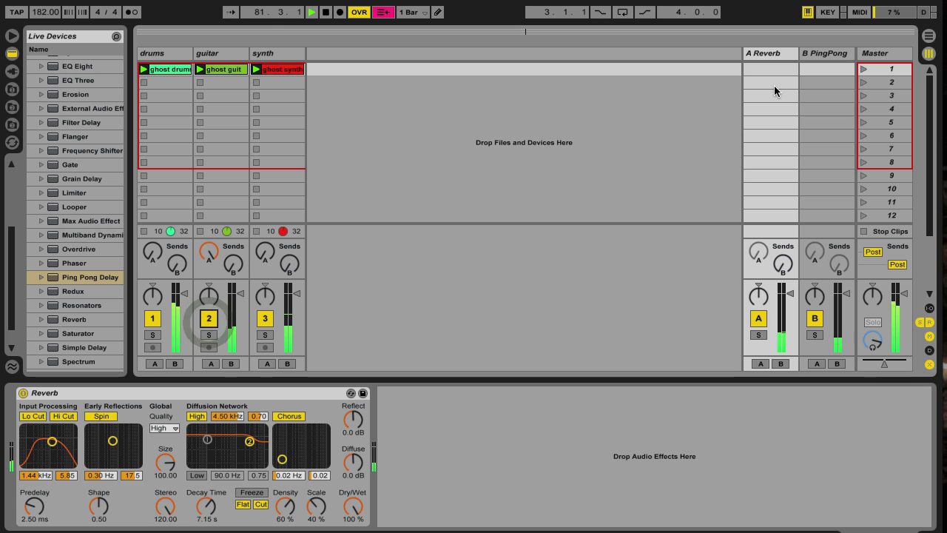
{"action": "left_click_drag", "start_coordinate": [213, 508], "coordinate": [206, 508]}
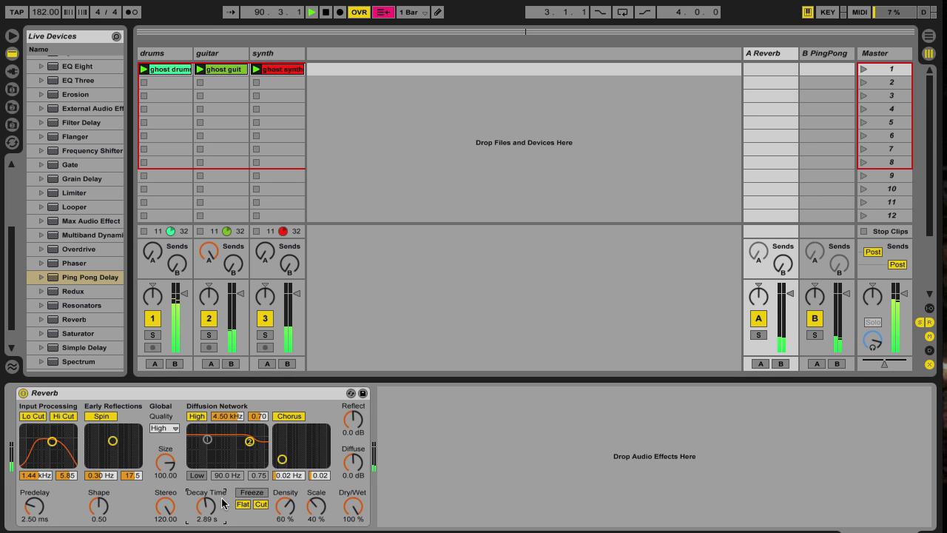
Stop playback and turn off Freeze on return B's Ping Pong Delay.
{"action": "key", "text": "space"}
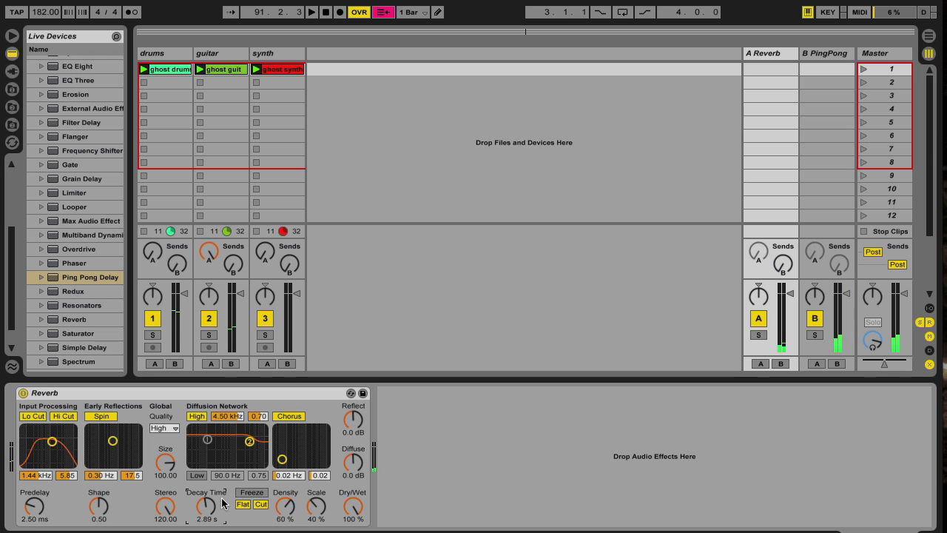
{"action": "left_click", "coordinate": [831, 59]}
{"action": "left_click", "coordinate": [50, 481]}
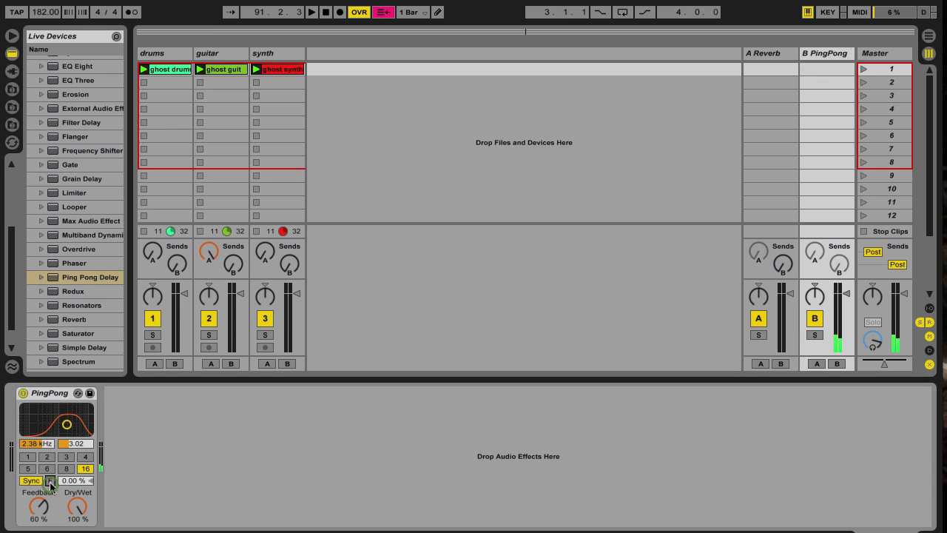